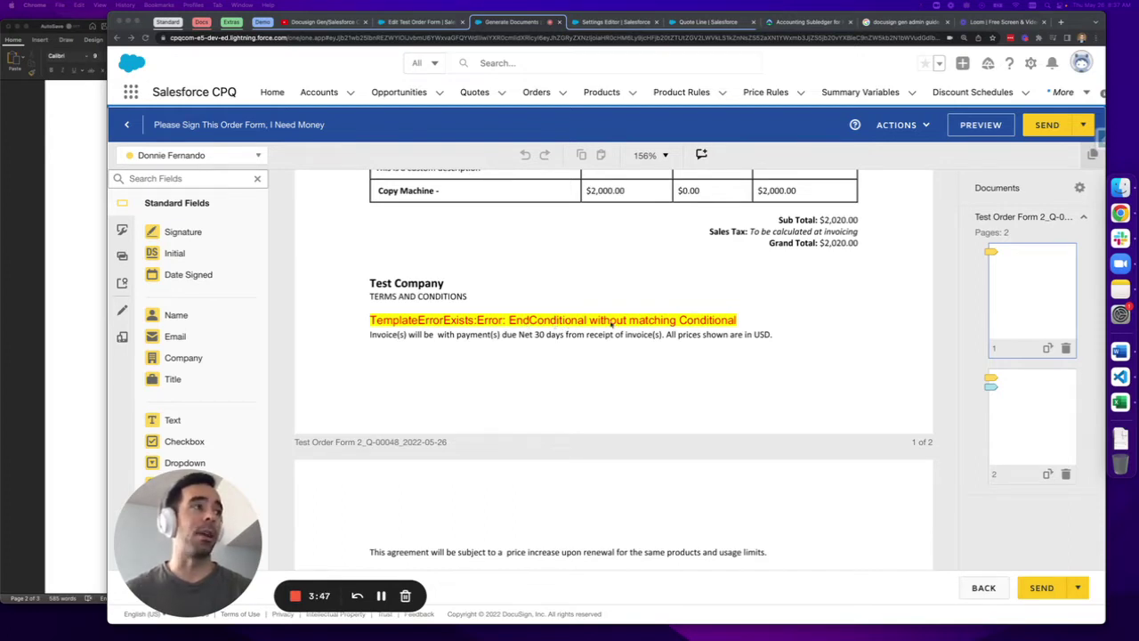
Switch to the Test Order Form 2 template in Word and delete the duplicate EndConditional line below the automatic renewal paragraph.
left_click(57, 315)
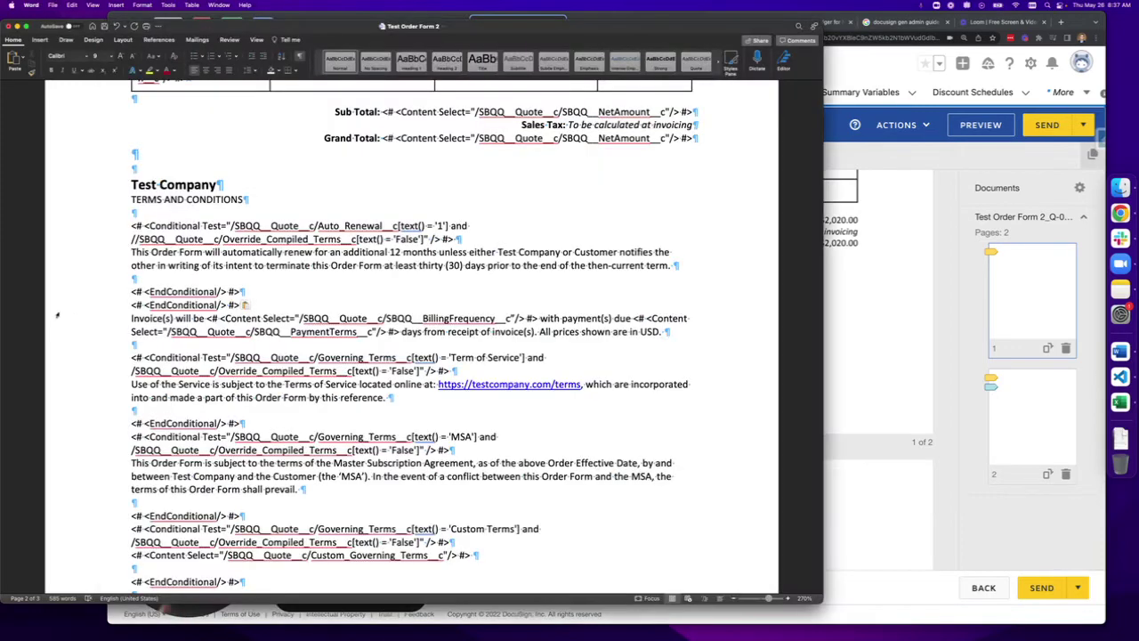
left_click_drag(131, 292, 246, 296)
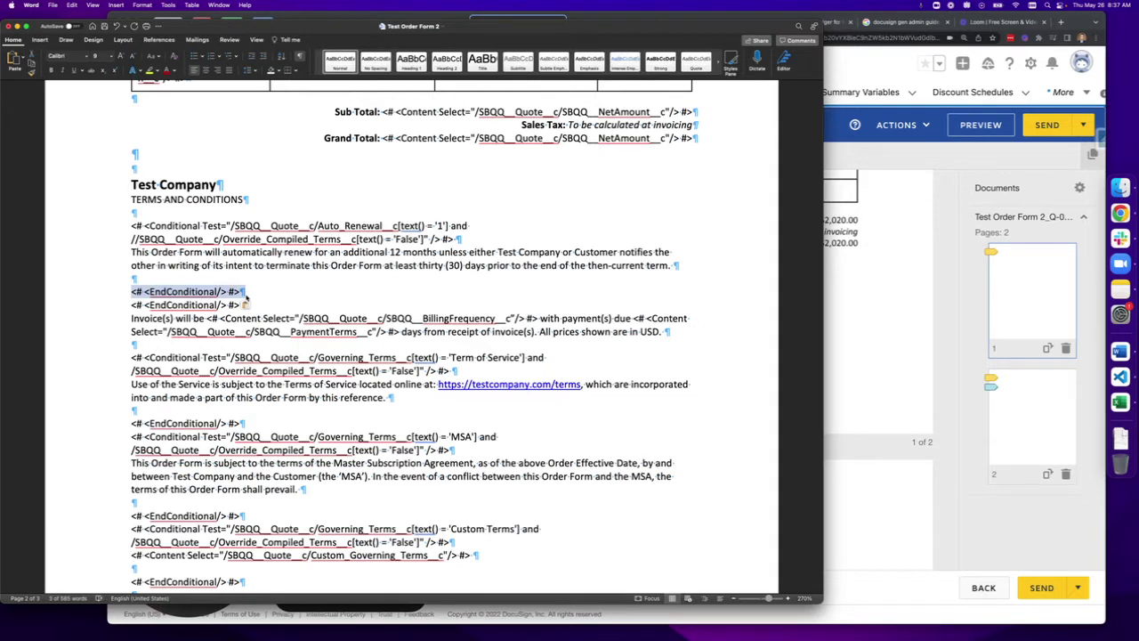
key("BackSpace")
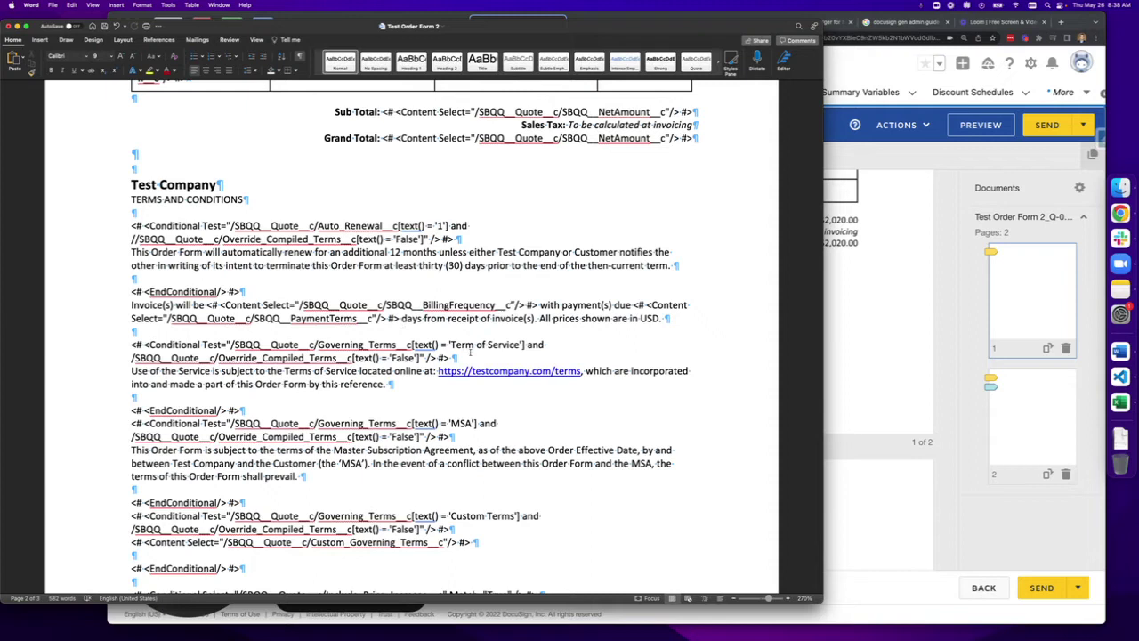
Replace the closing quotation mark of the BillingFrequency merge field with a copy of its opening quotation mark.
left_click_drag(448, 345, 507, 346)
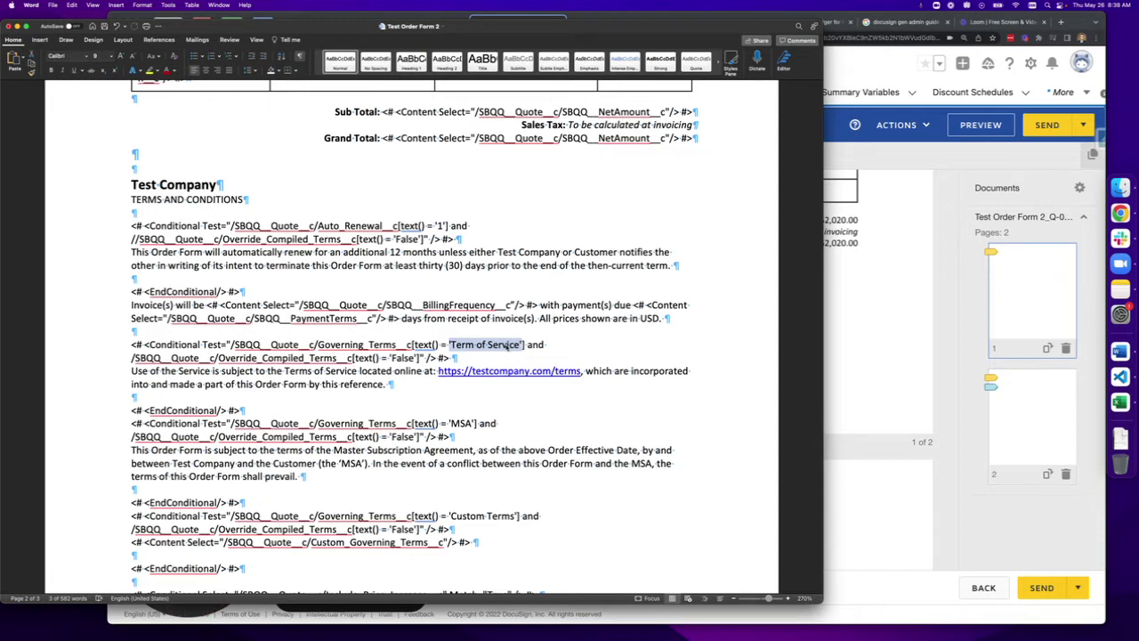
double_click(301, 304)
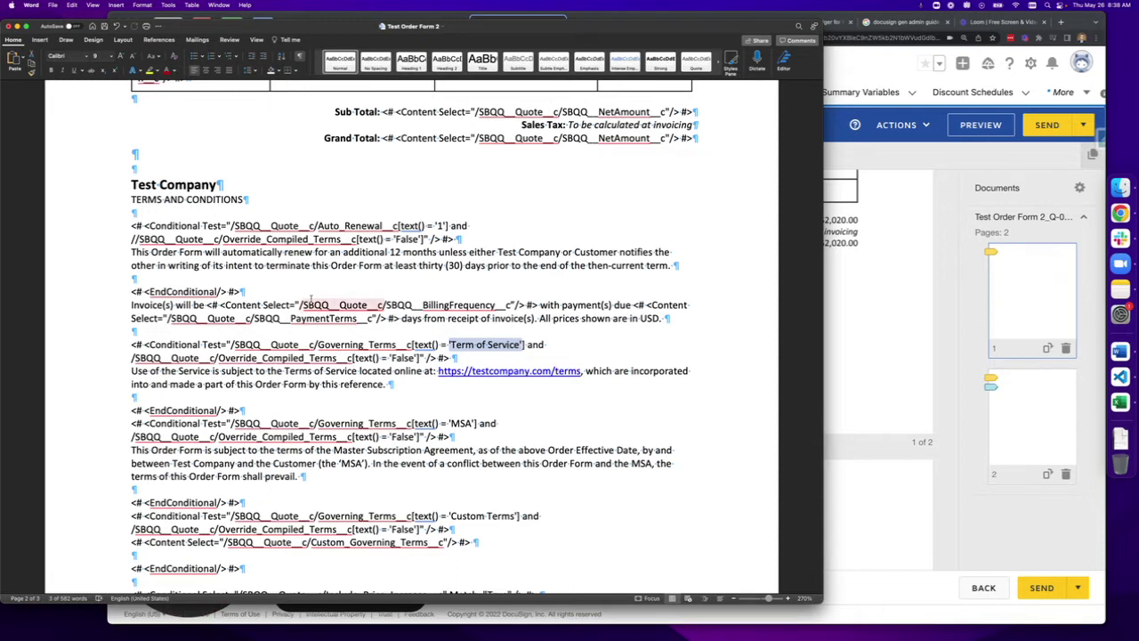
left_click(299, 305)
left_click(294, 305)
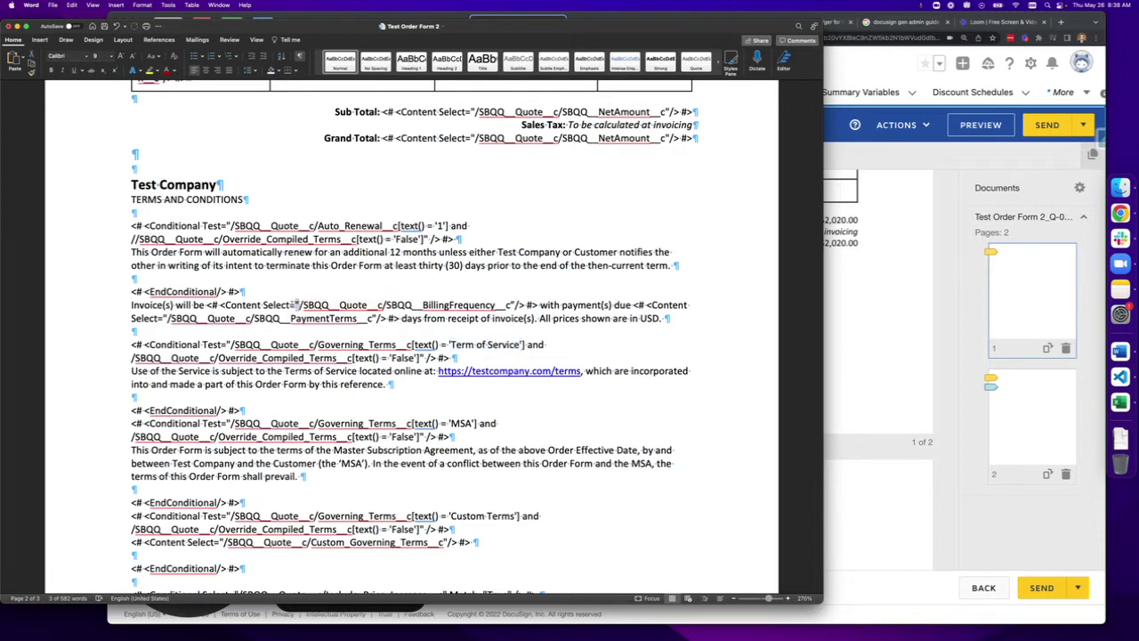
double_click(301, 305)
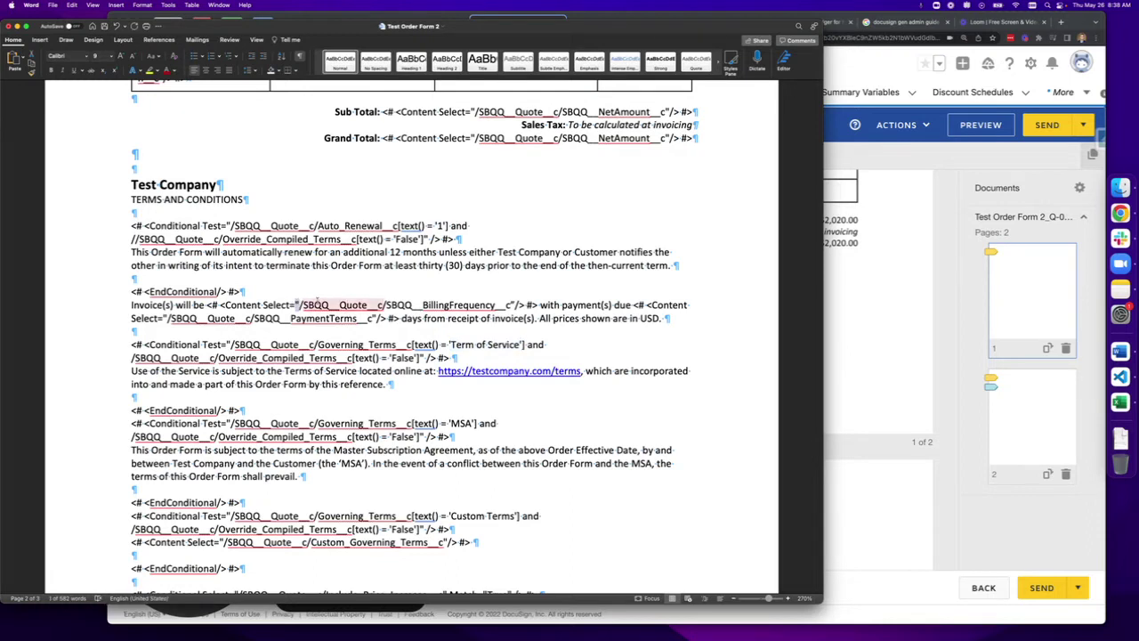
left_click(296, 307)
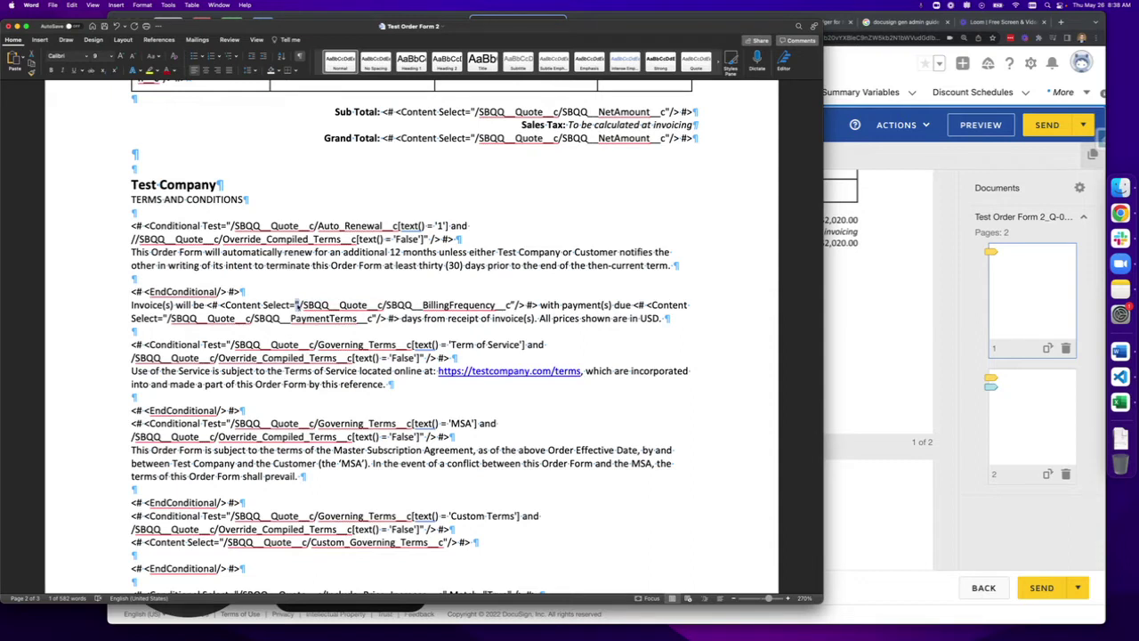
left_click(516, 306)
key("shift+Left")
key("super+x")
key("super+v")
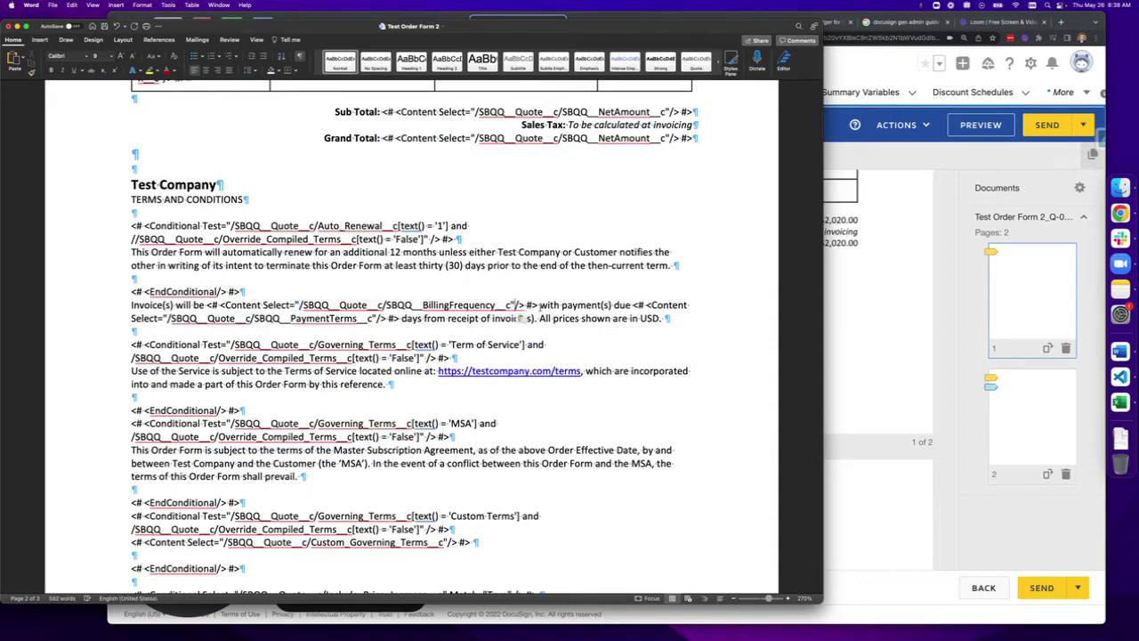
Switch to Chrome and examine the anchor texts in the Add Fields stage of the Test Order Form DocuSign Gen template.
scroll(516, 306, "down", 2)
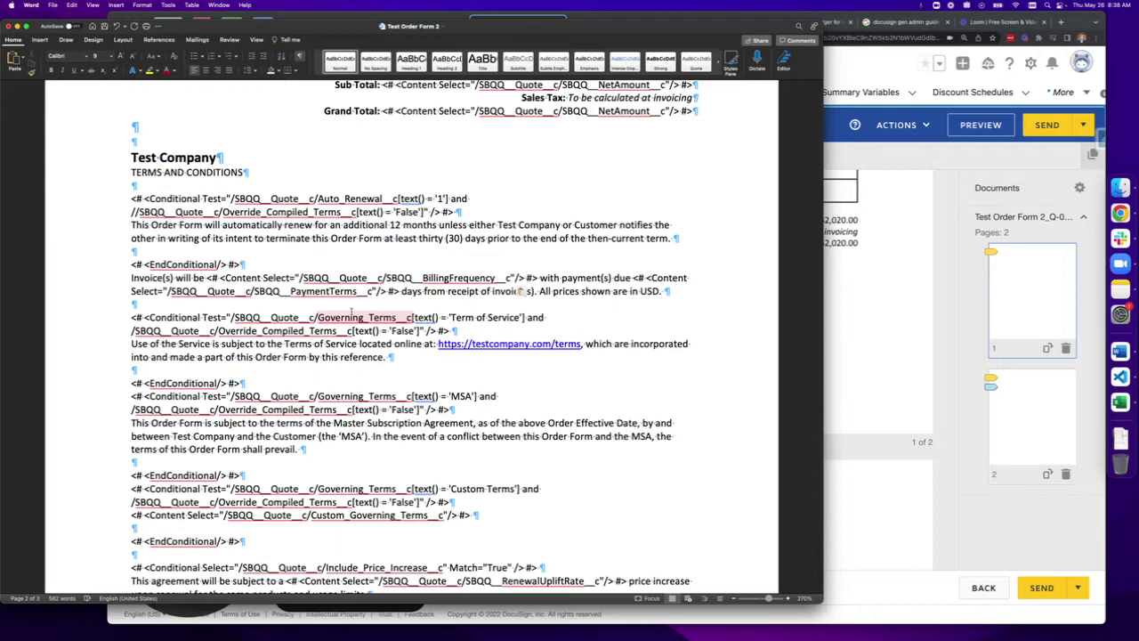
left_click(899, 325)
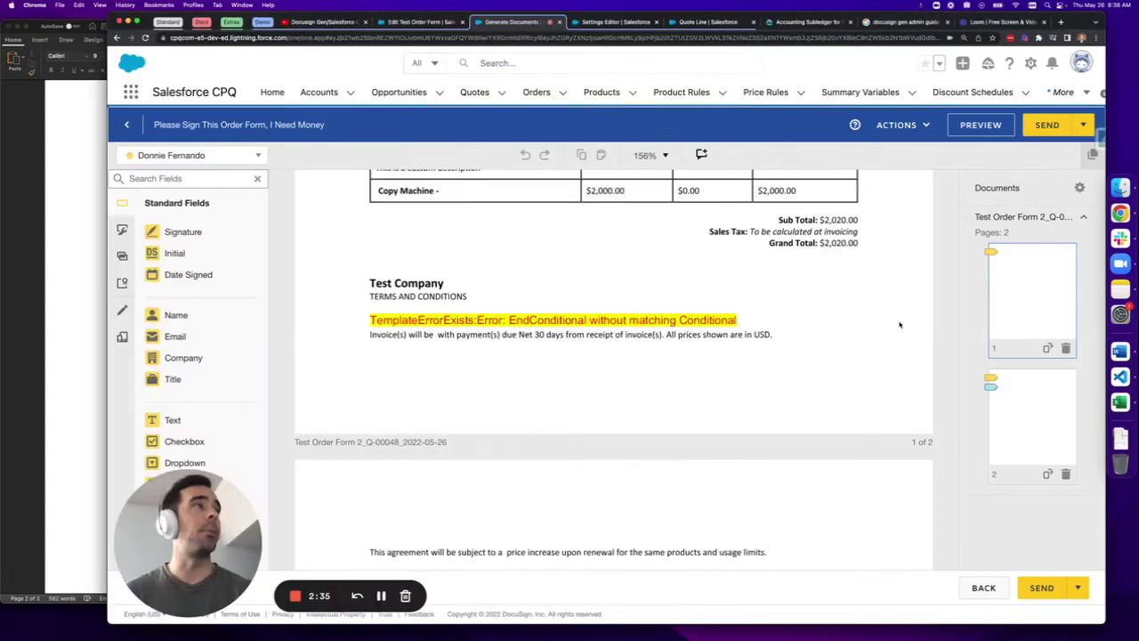
left_click(420, 22)
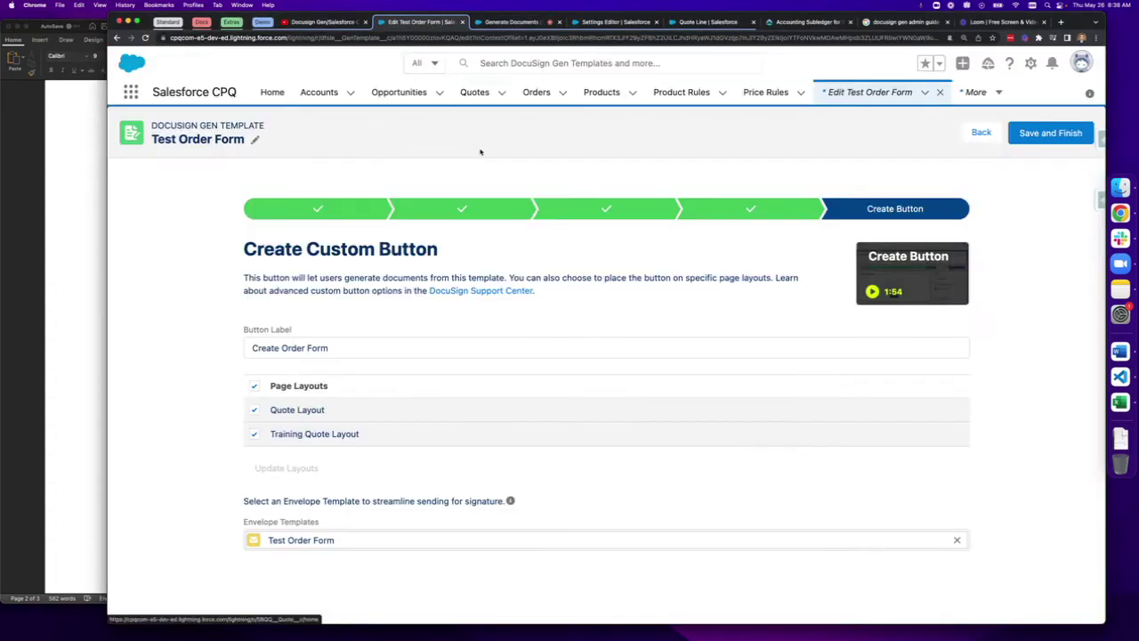
left_click(470, 208)
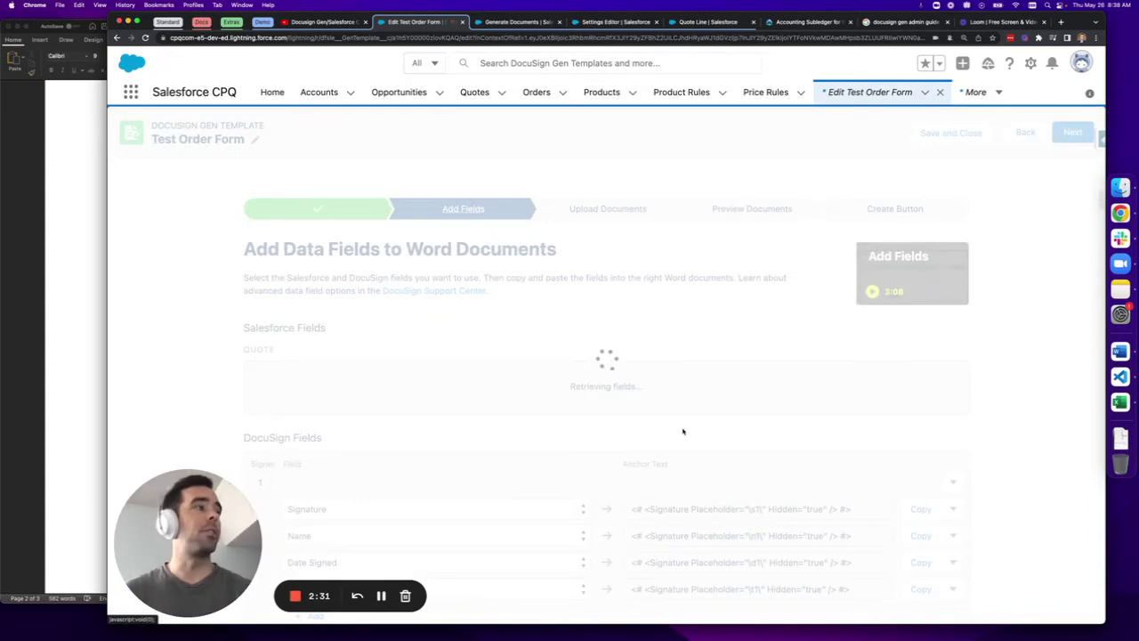
scroll(683, 431, "down", 3)
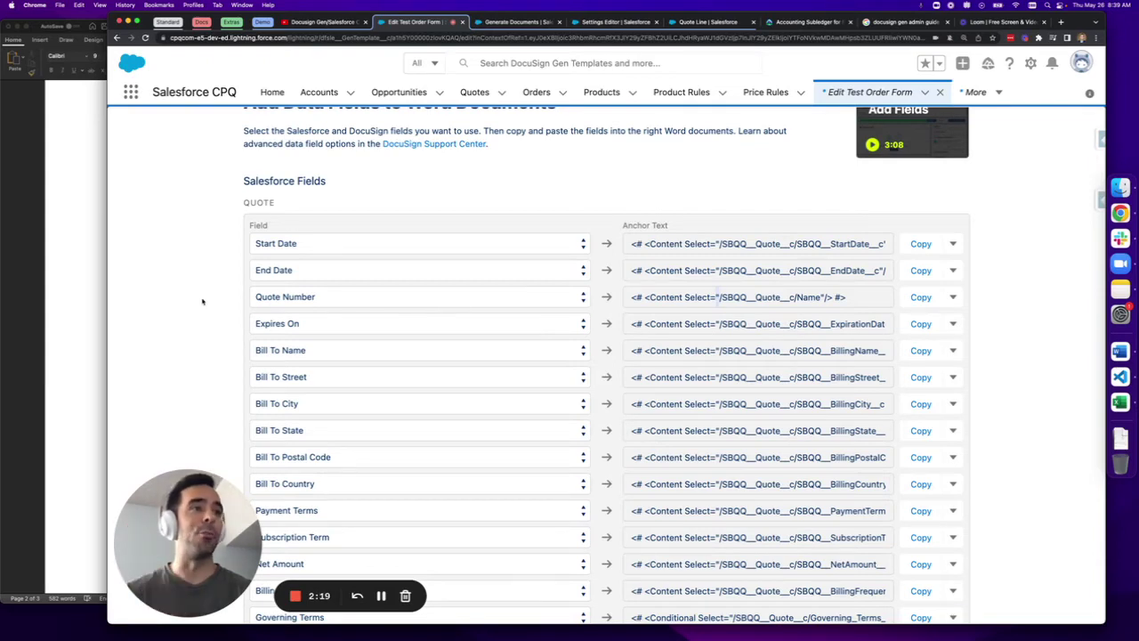
Switch back to Word and set the comparison value in the Auto_Renewal__c conditional test to 'True'.
left_click(90, 311)
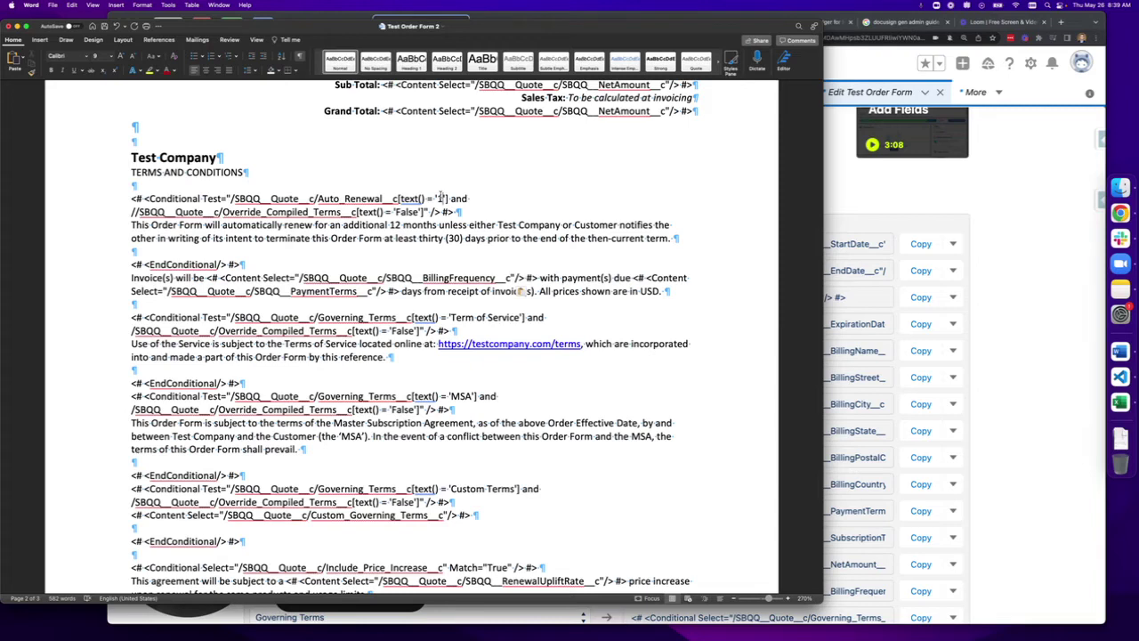
key("BackSpace")
type("True")
Examine the Testing Area merge fields and the Term of Service, MSA and Custom Terms conditional blocks in the template.
scroll(487, 374, "down", 5)
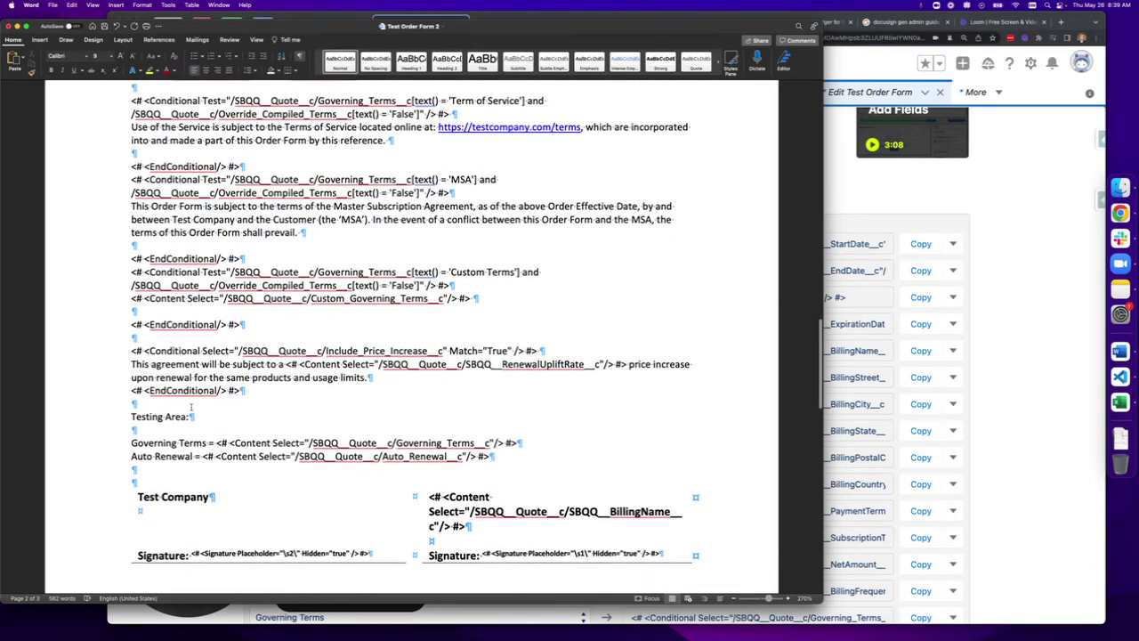
left_click_drag(130, 417, 518, 472)
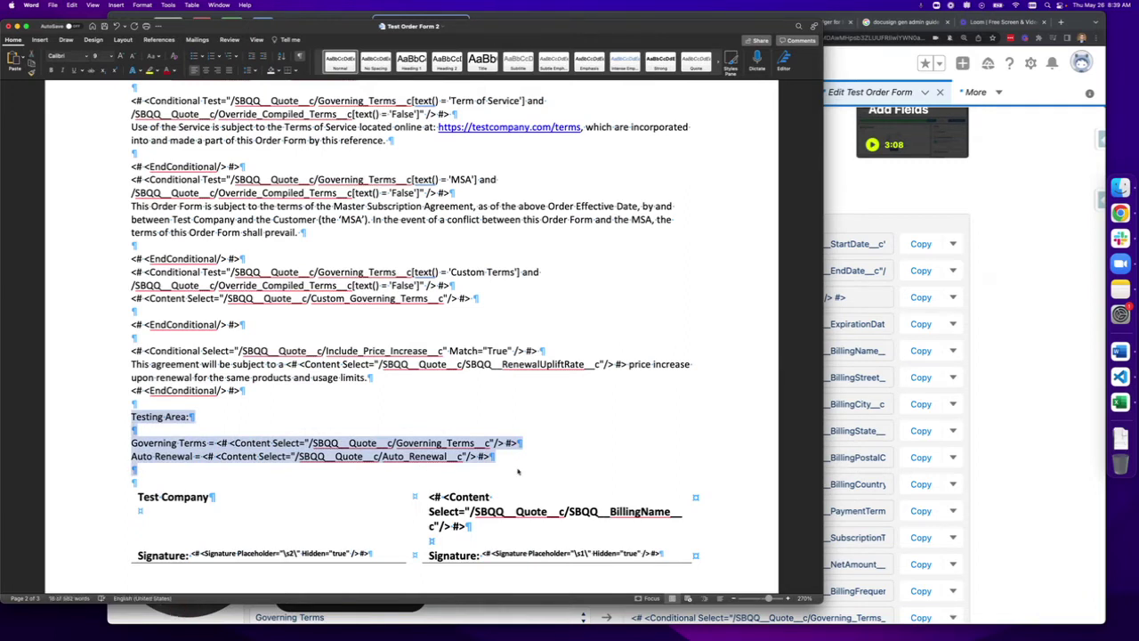
scroll(518, 471, "up", 2)
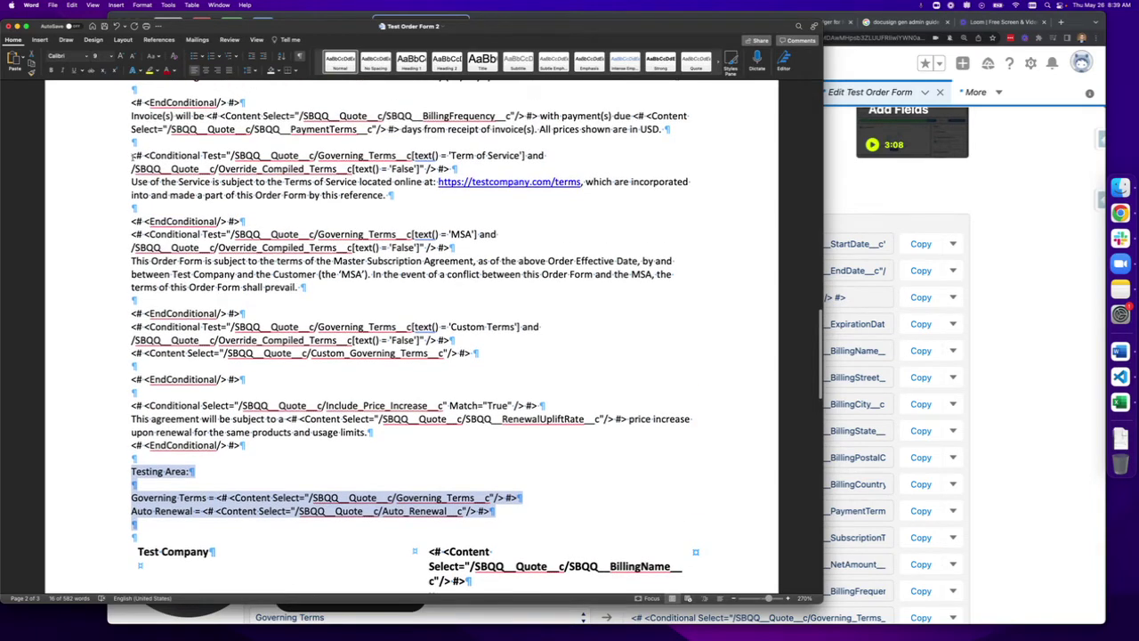
left_click_drag(132, 156, 507, 351)
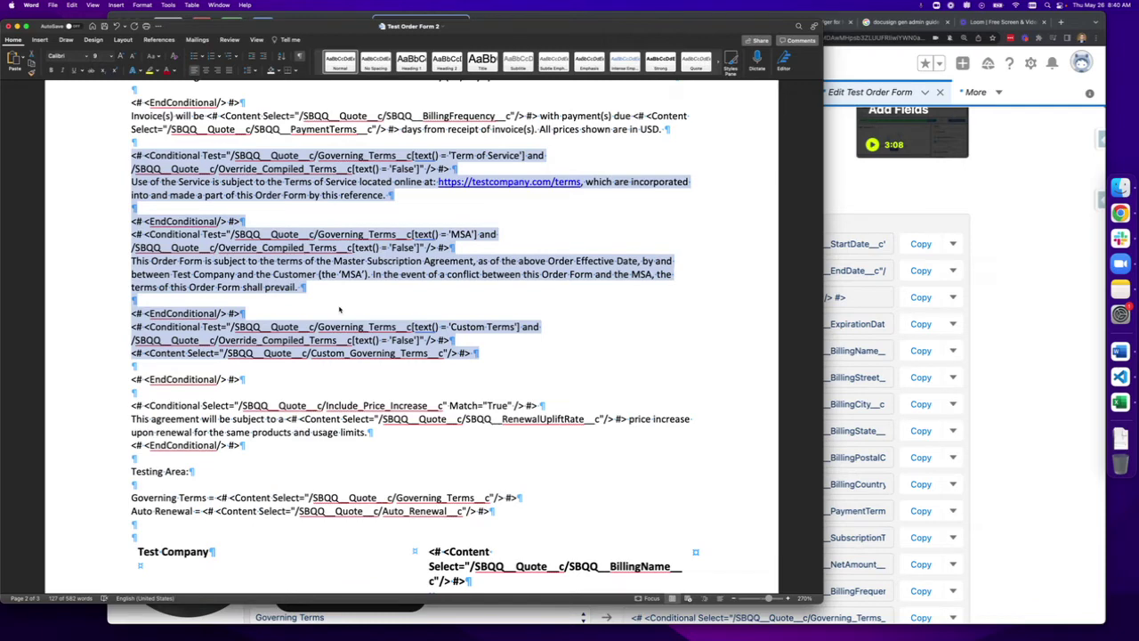
Review the terms section of the generated document in Chrome and the Governing Terms and Auto Renewal test lines in the Word template.
left_click(840, 203)
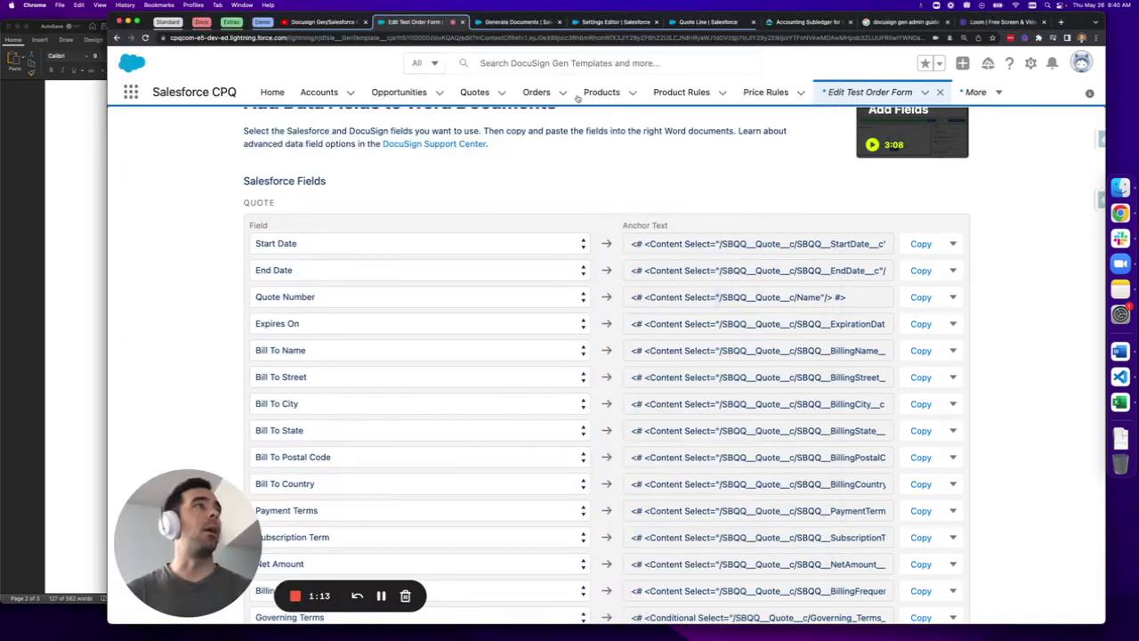
left_click(520, 21)
scroll(420, 493, "down", 1)
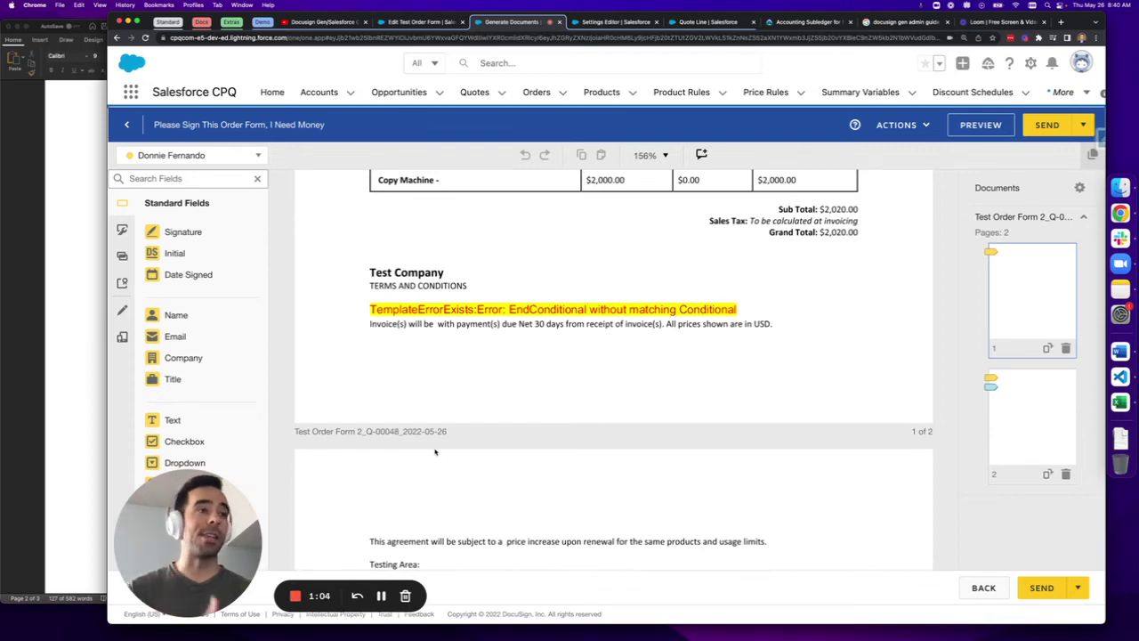
left_click(74, 365)
scroll(169, 427, "down", 3)
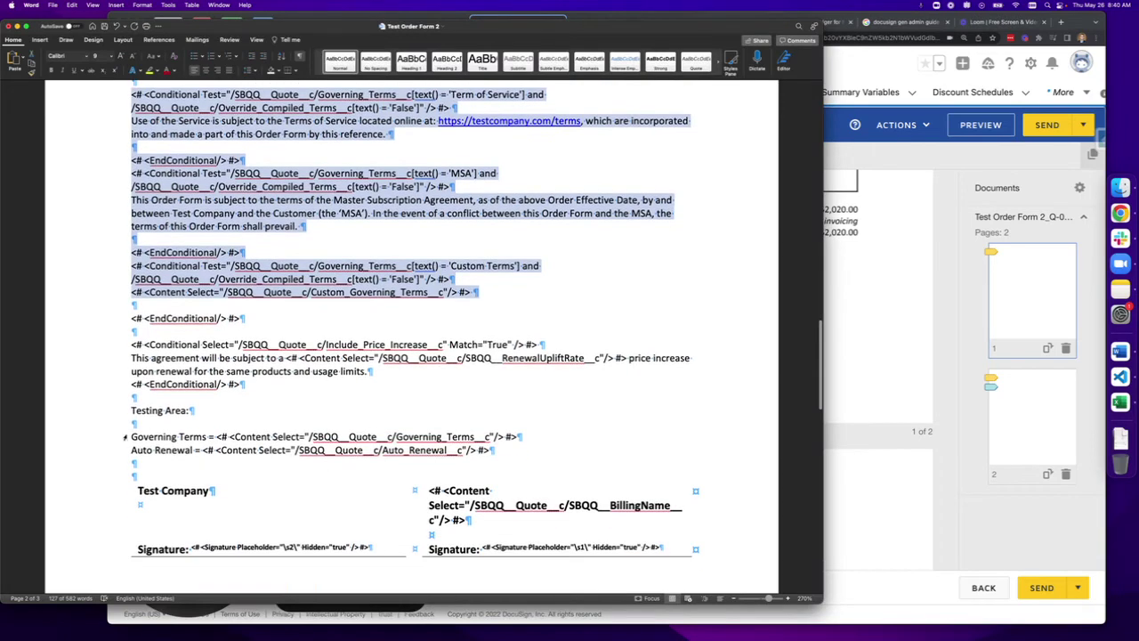
left_click_drag(126, 437, 494, 450)
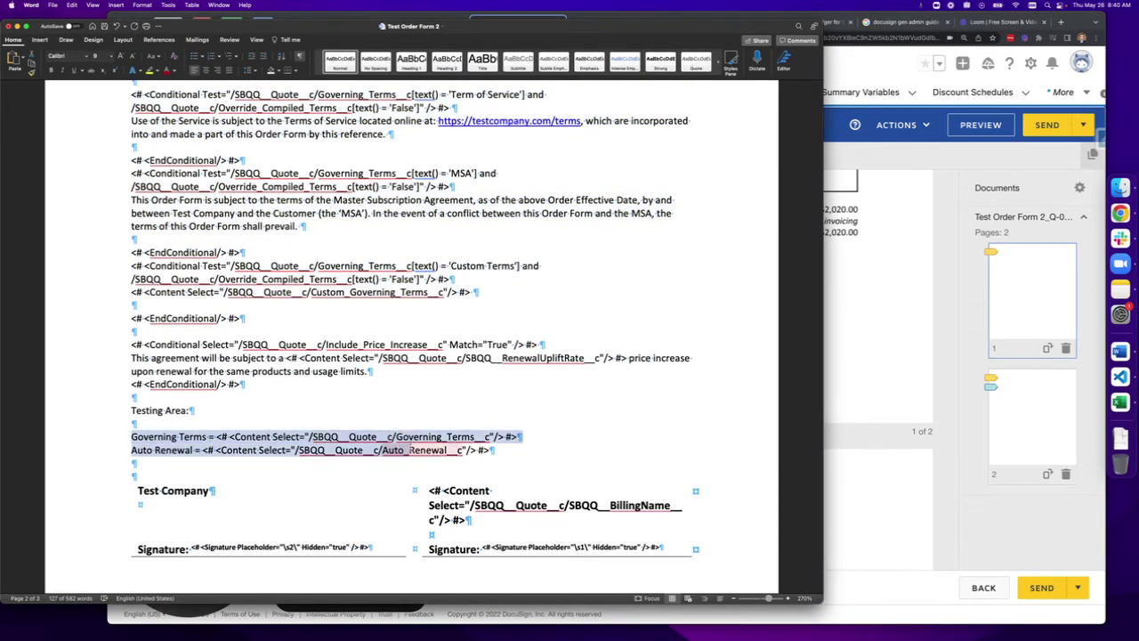
left_click_drag(409, 450, 488, 450)
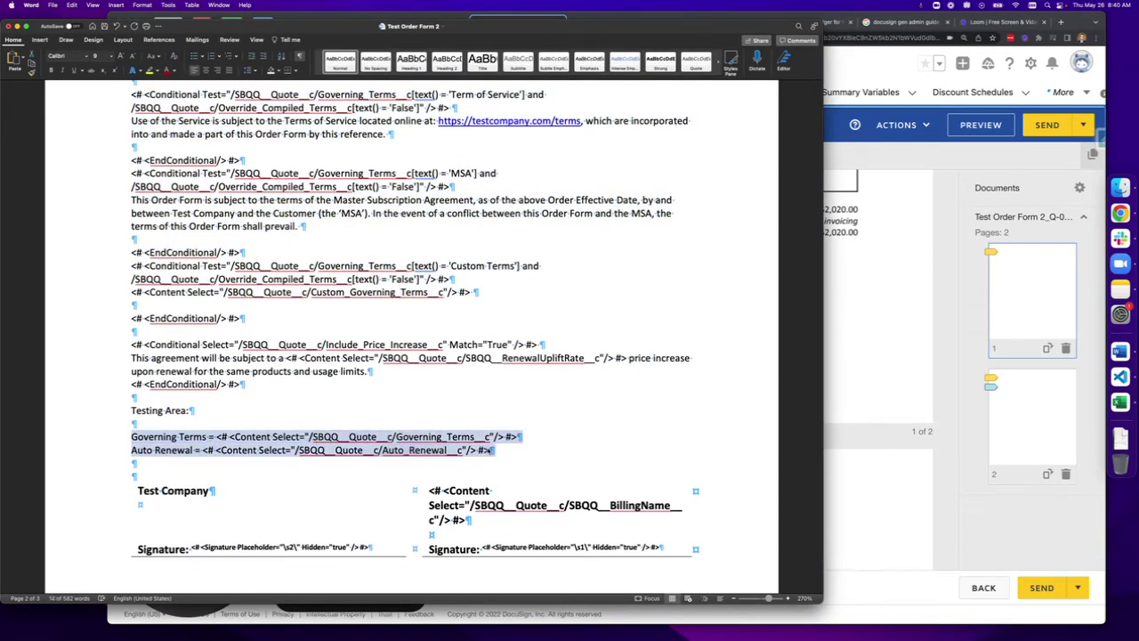
Return to the generated document in Chrome and check the Governing Terms and Auto Renewal values in its Testing Area.
left_click(876, 328)
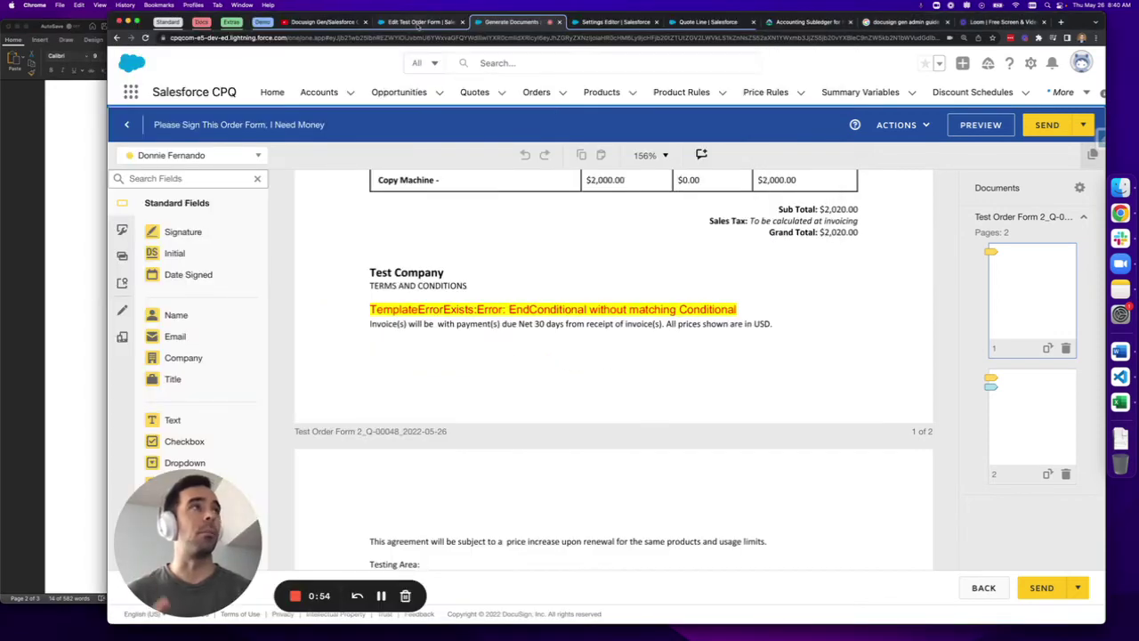
left_click(418, 22)
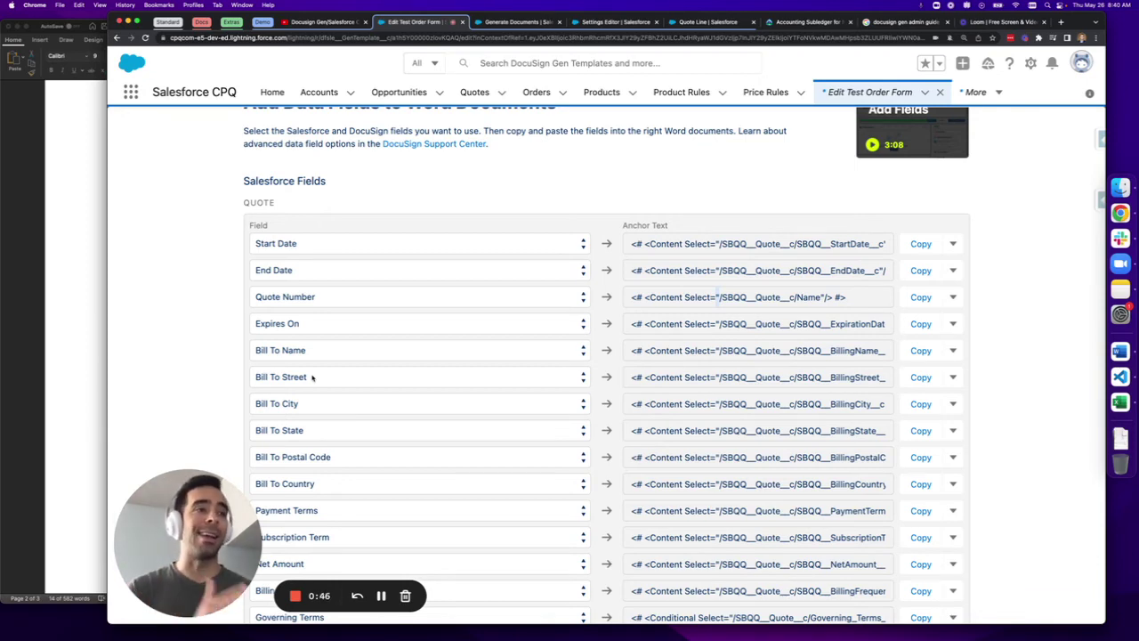
left_click(71, 350)
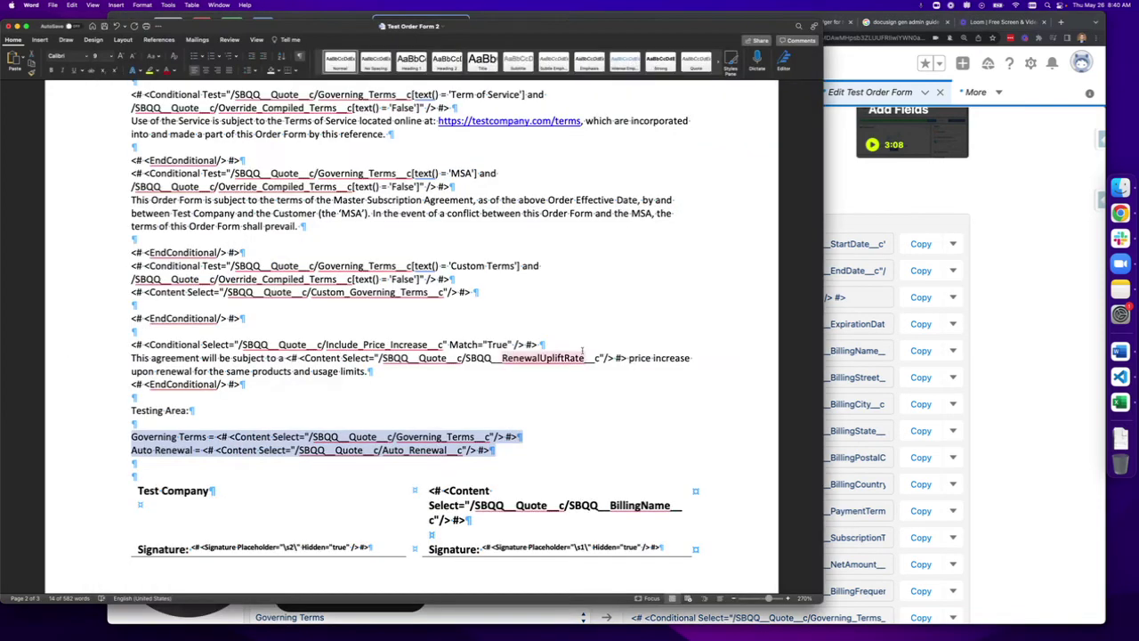
left_click(896, 206)
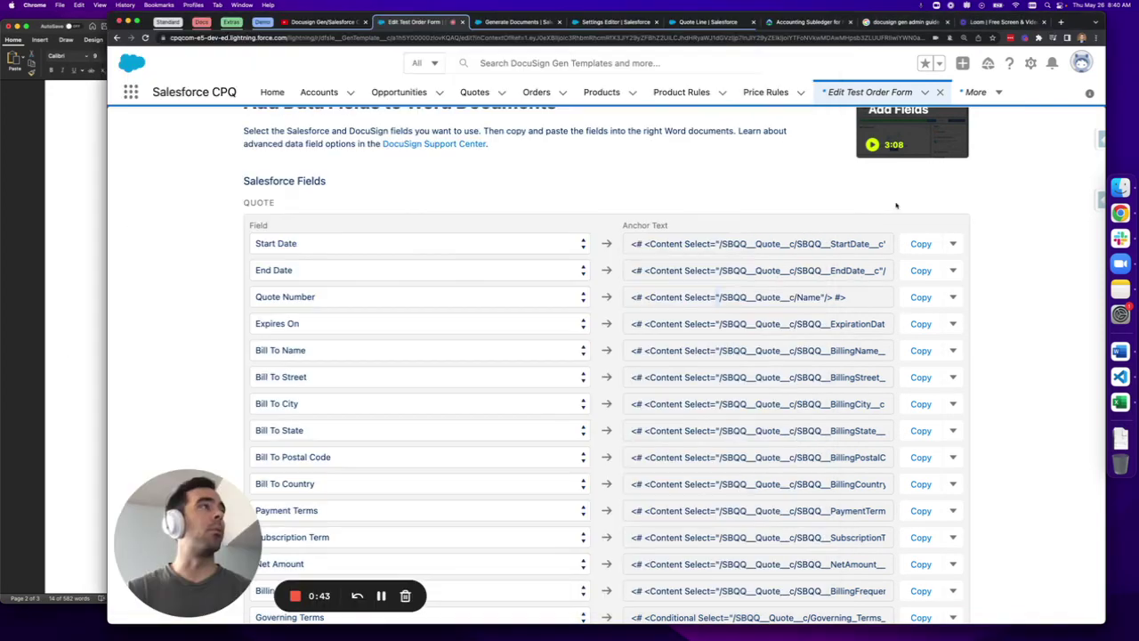
left_click(504, 24)
scroll(570, 336, "down", 3)
scroll(570, 336, "down", 2)
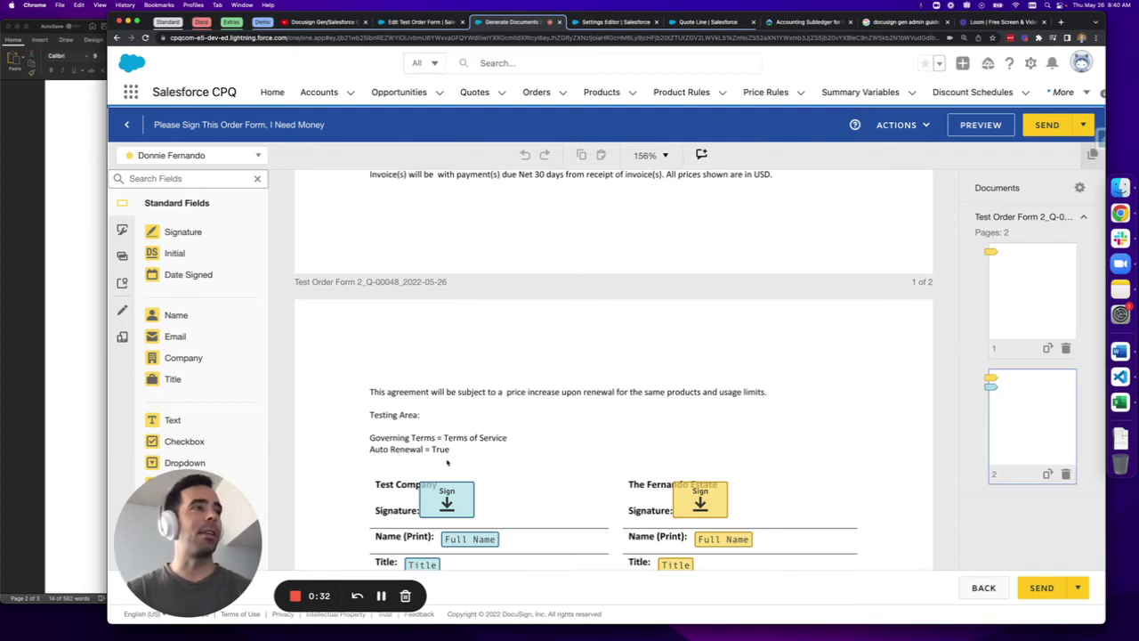
Compare the 'Term of Service' value in the Word template's first Governing_Terms__c conditional with the Governing Terms value in the generated document.
key("super+Tab")
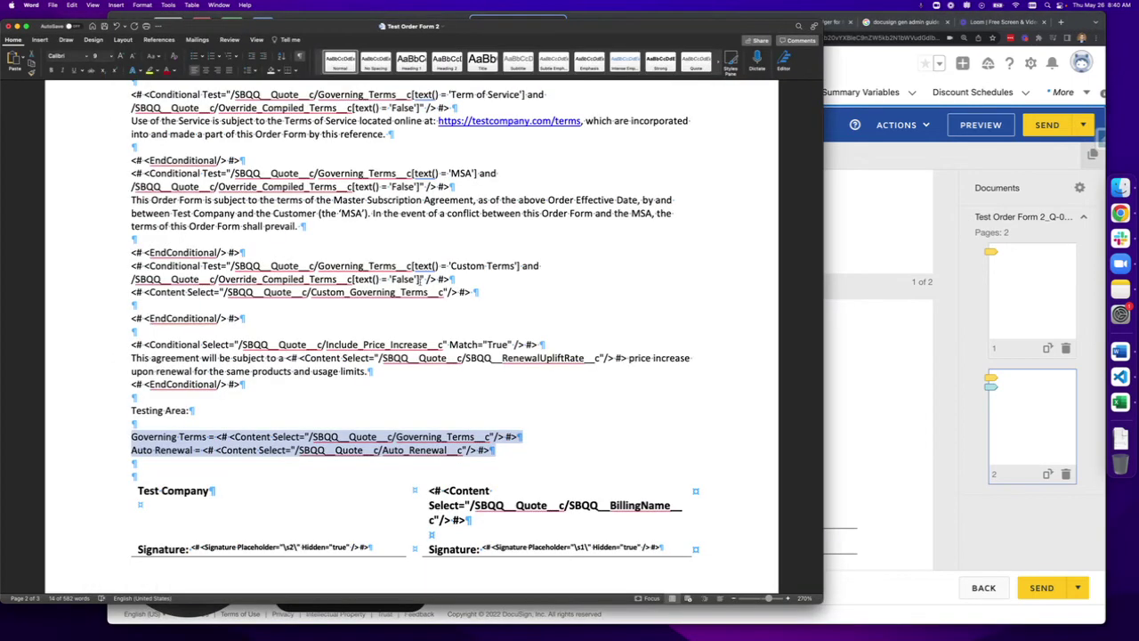
scroll(460, 164, "up", 1)
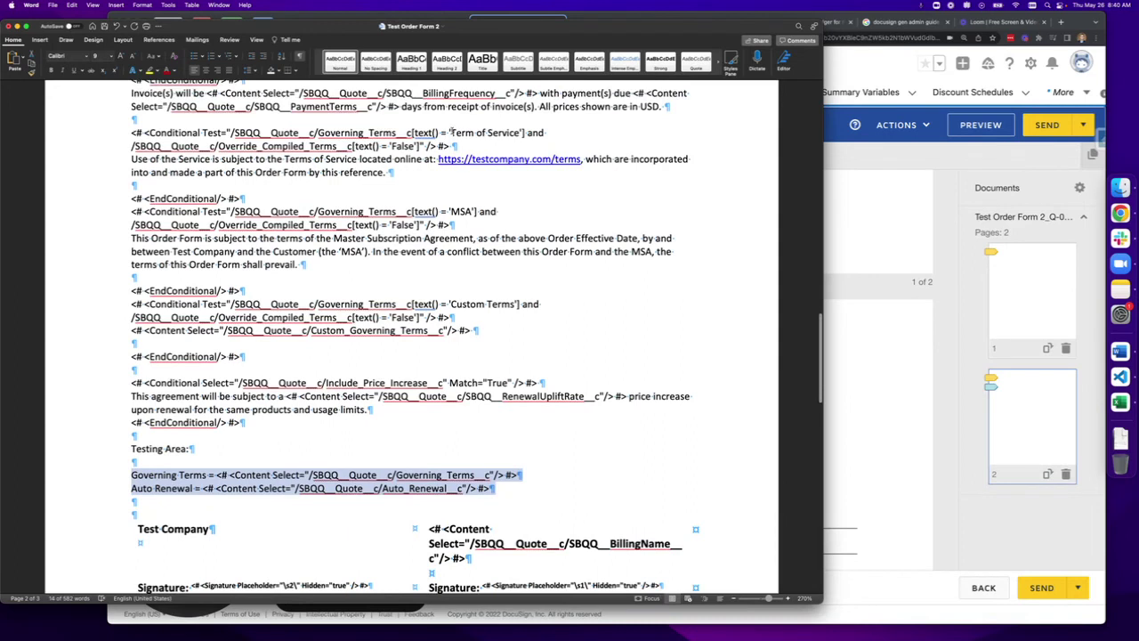
left_click_drag(449, 131, 522, 132)
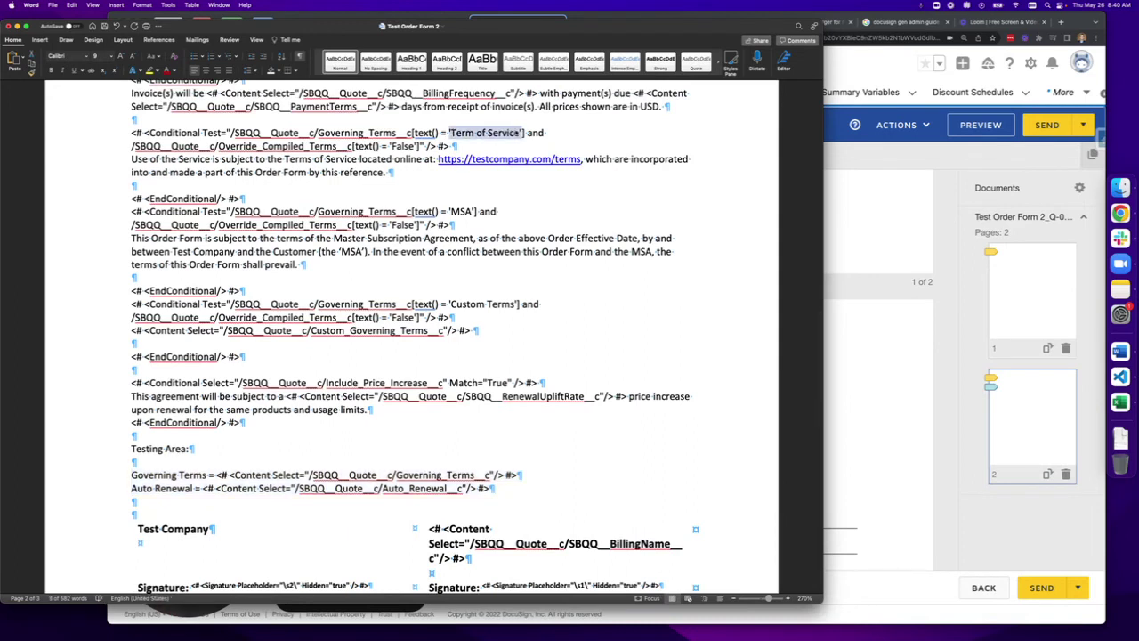
left_click(890, 397)
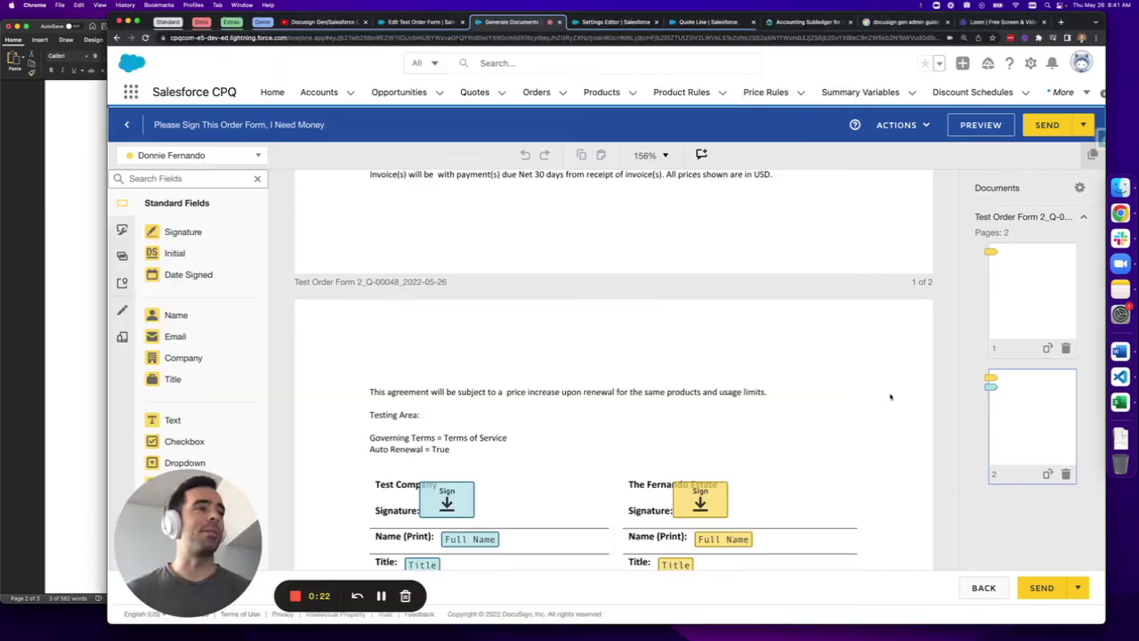